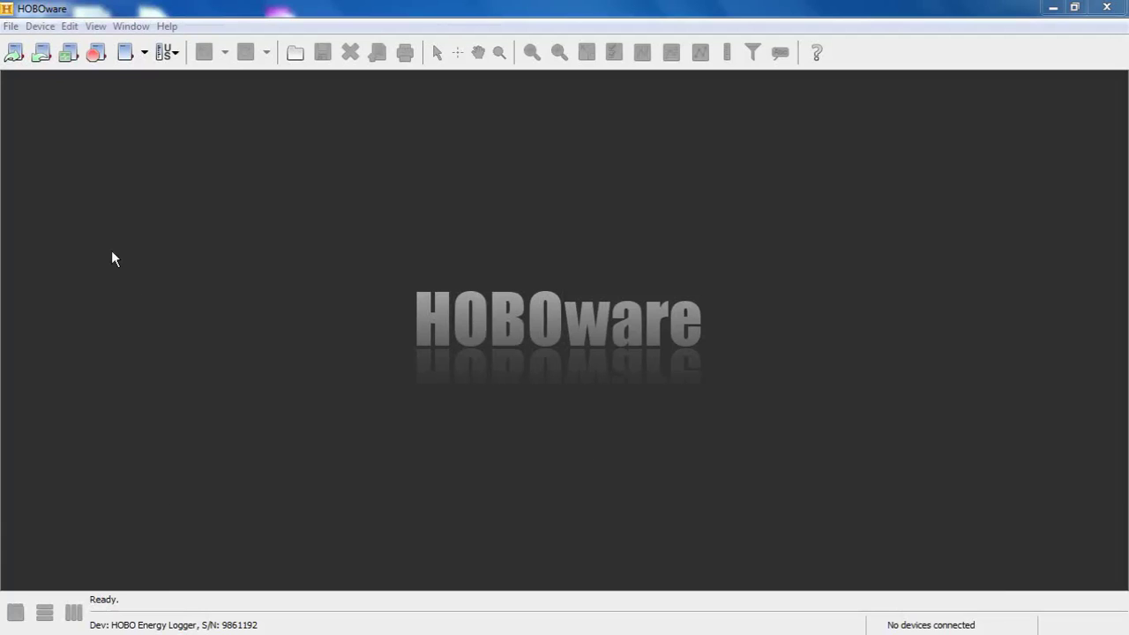
Step: Start launching the HOBO Energy Logger connected on COM4
click(14, 53)
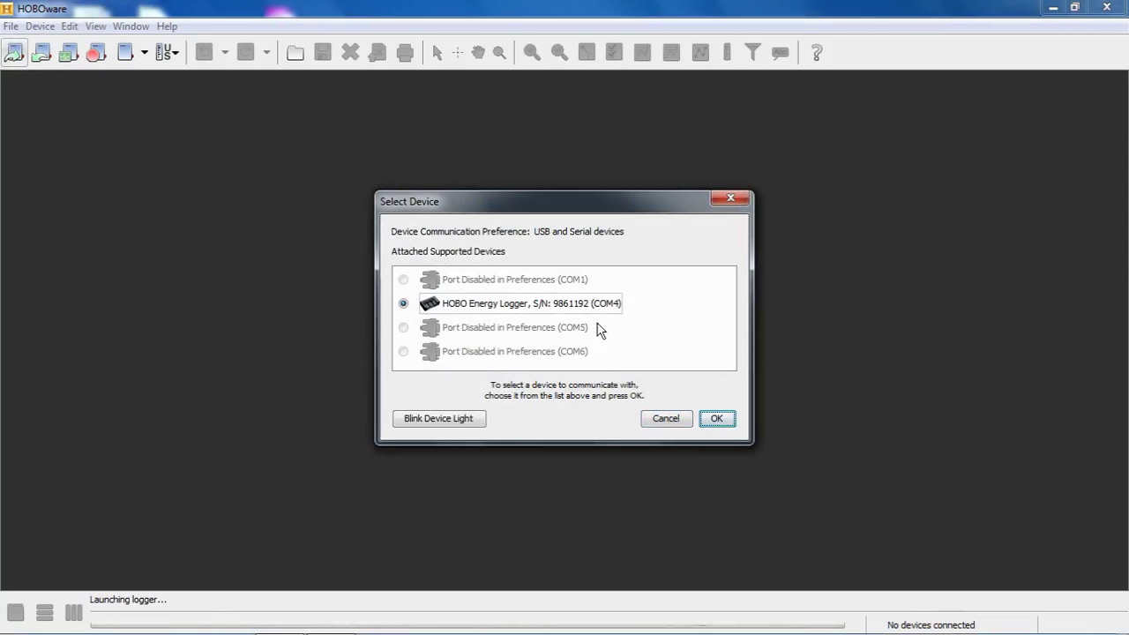
click(719, 420)
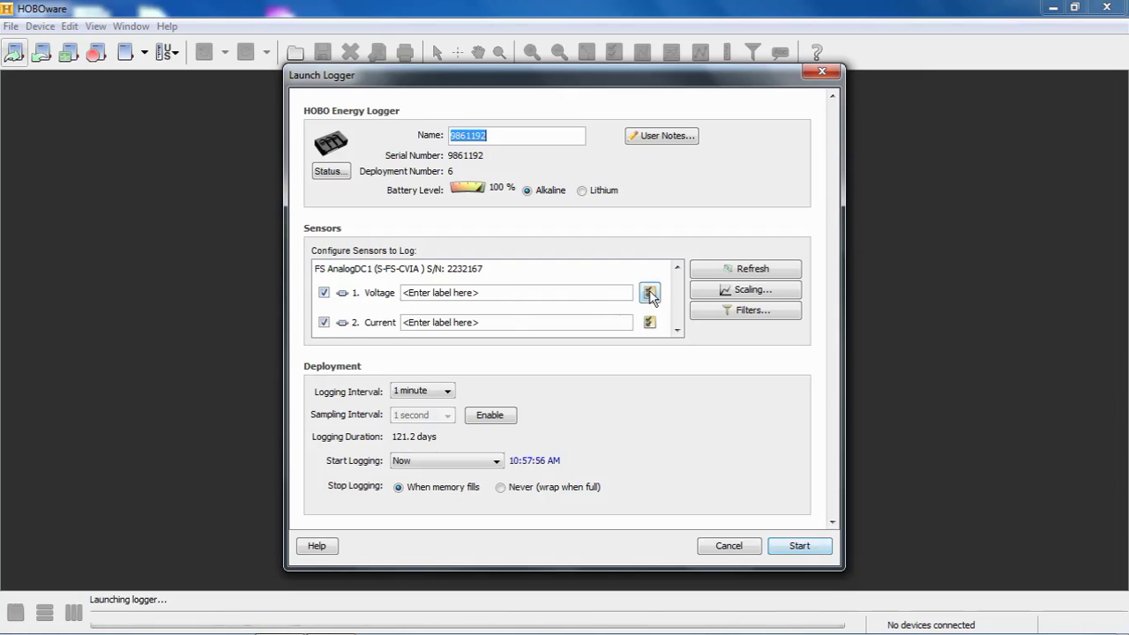
Step: Open the Voltage channel's sensor configuration and show the Sensor Name choices
click(650, 294)
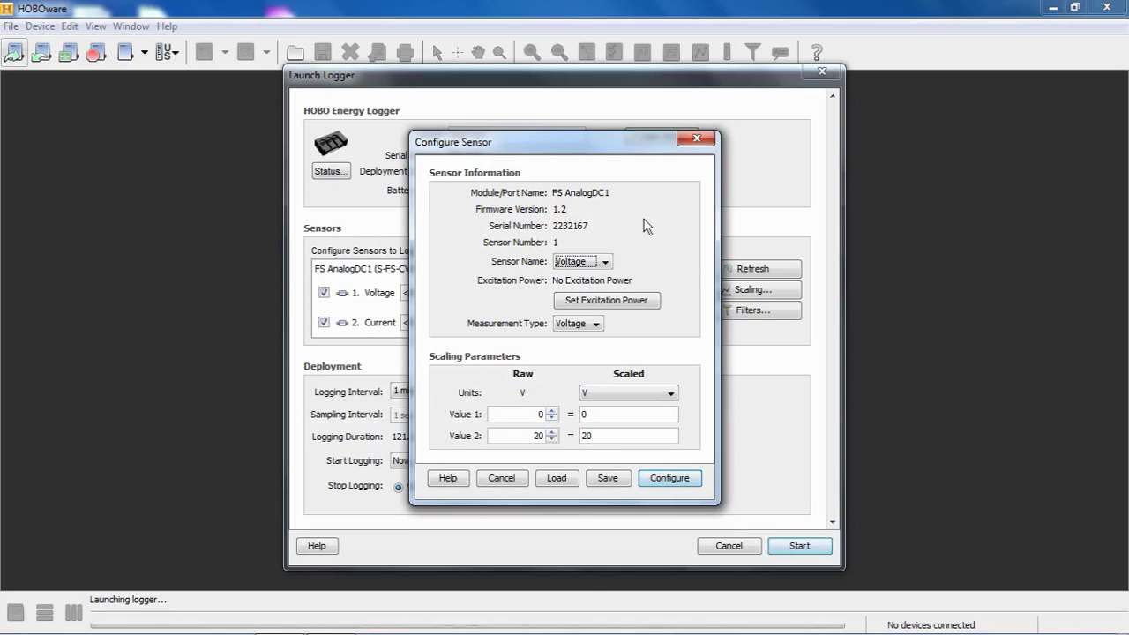
click(603, 263)
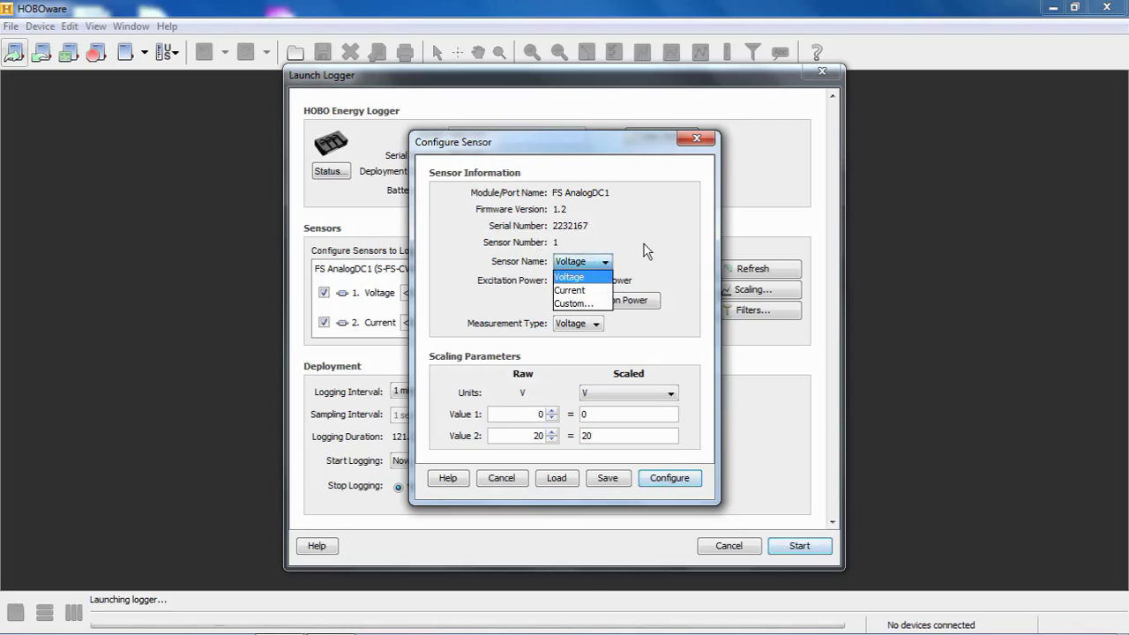
click(577, 305)
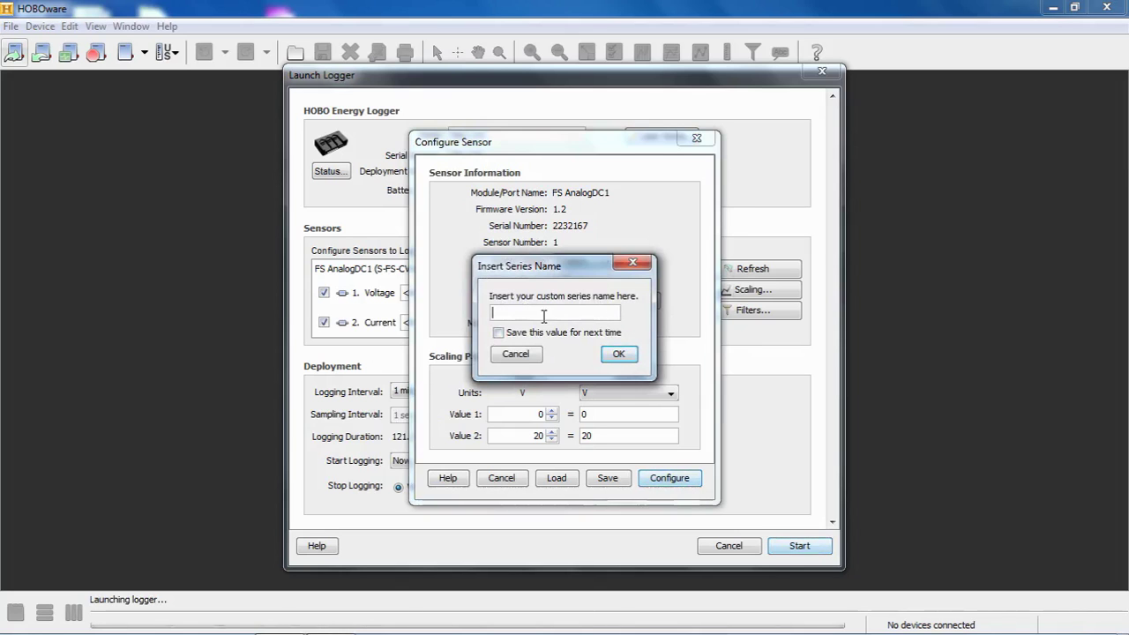
click(516, 354)
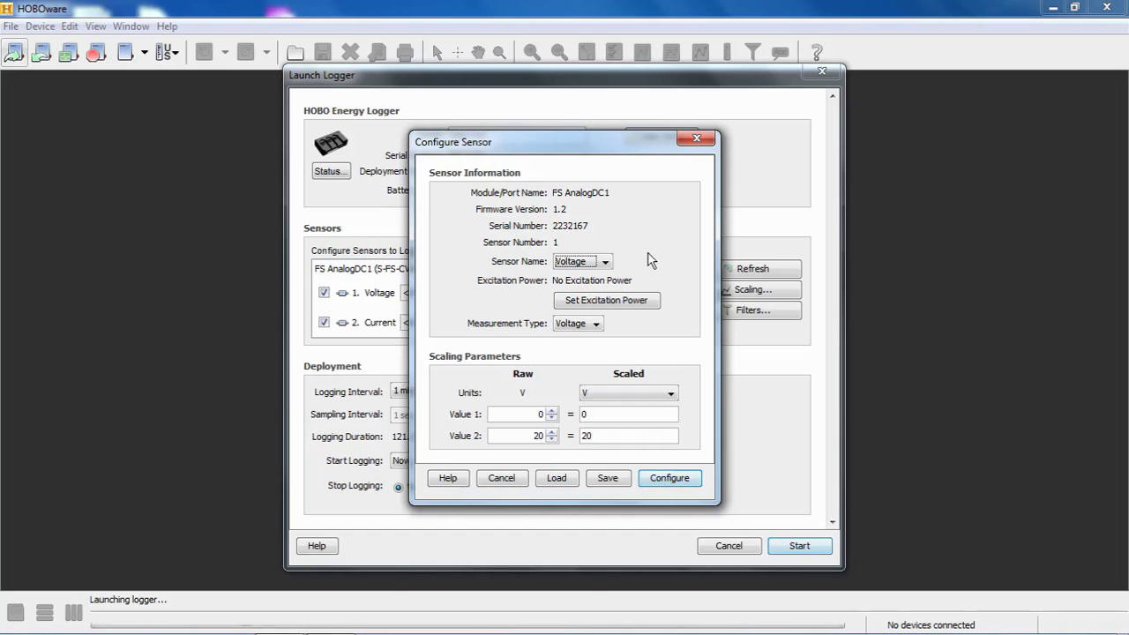
Step: Enable excitation power for the sensor using a 1.000-second warm up rather than continuous
click(621, 308)
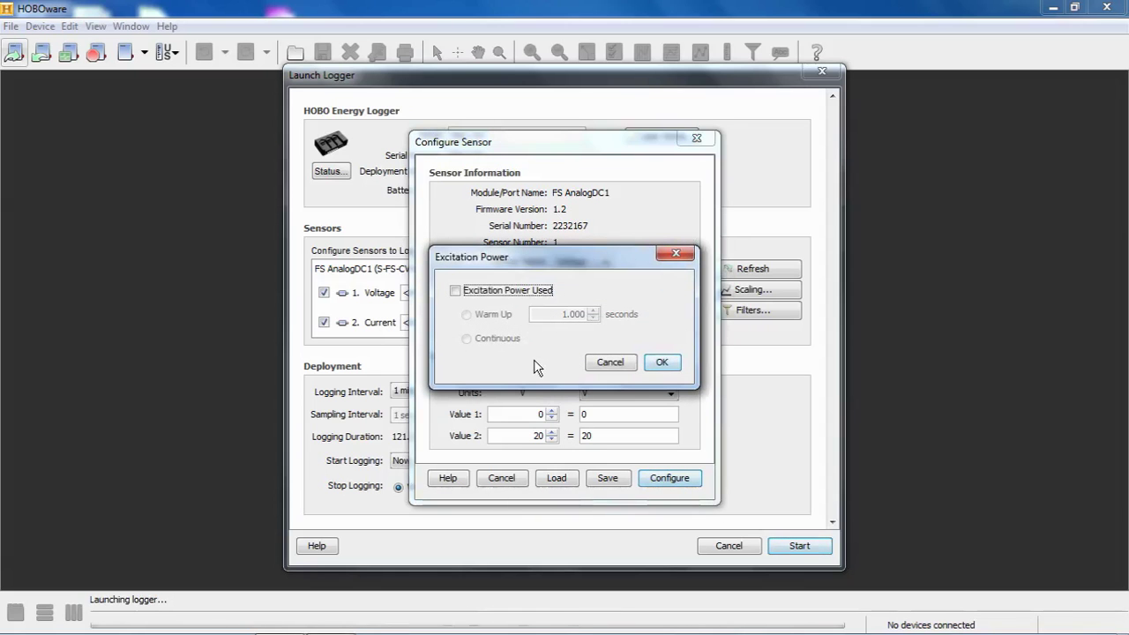
mouse_move(626, 251)
mouse_down()
mouse_move(570, 350)
mouse_move(590, 333)
mouse_move(628, 230)
mouse_up()
click(464, 267)
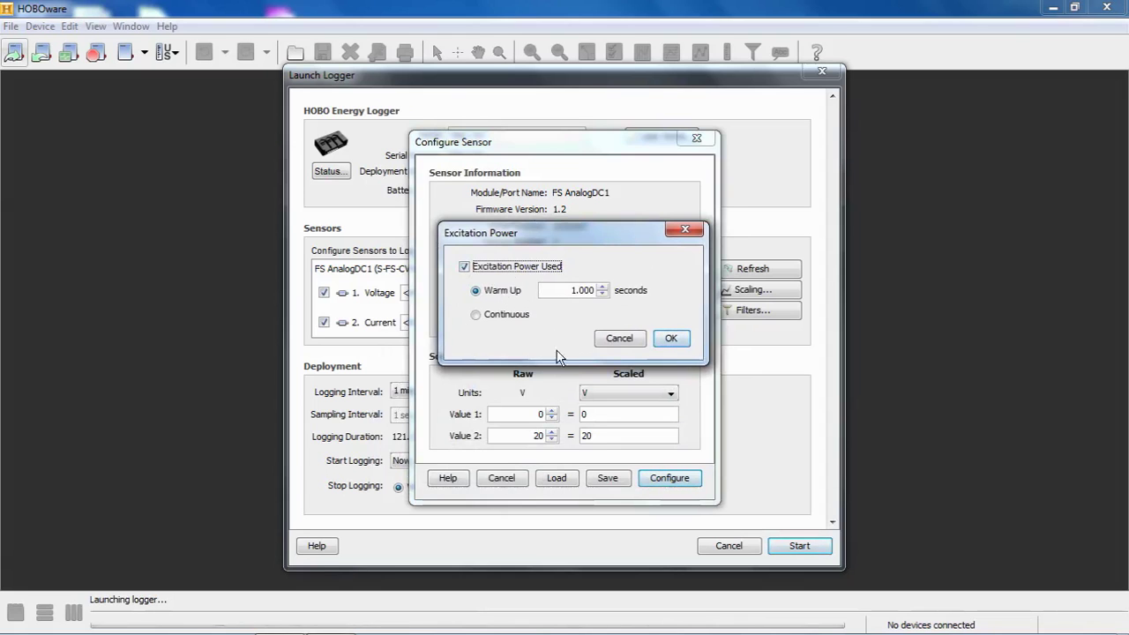
click(476, 315)
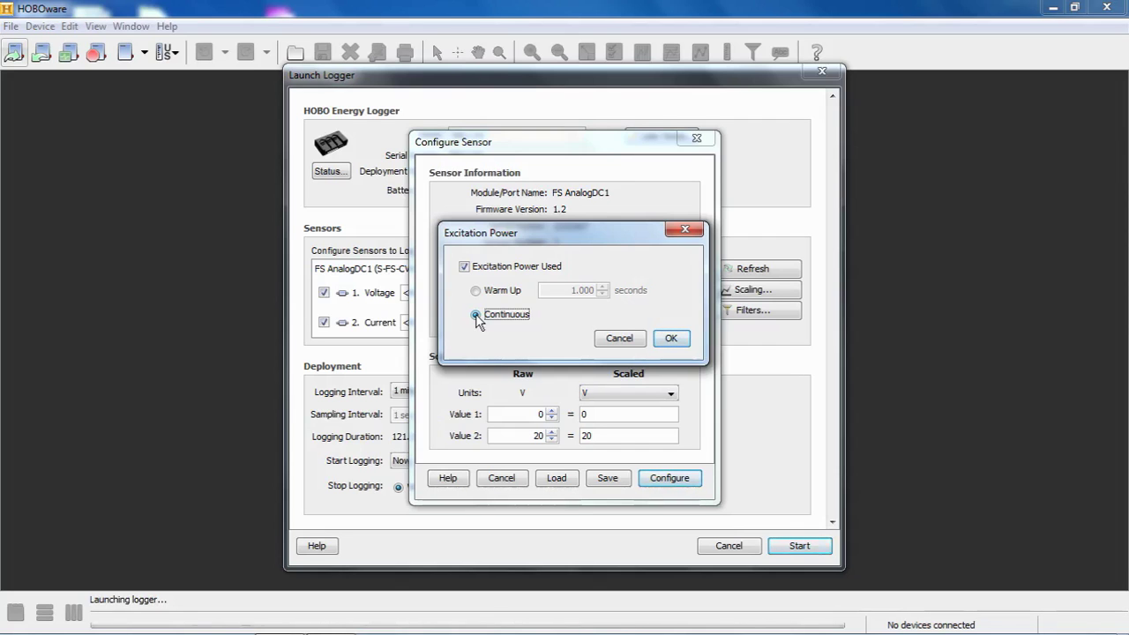
click(476, 292)
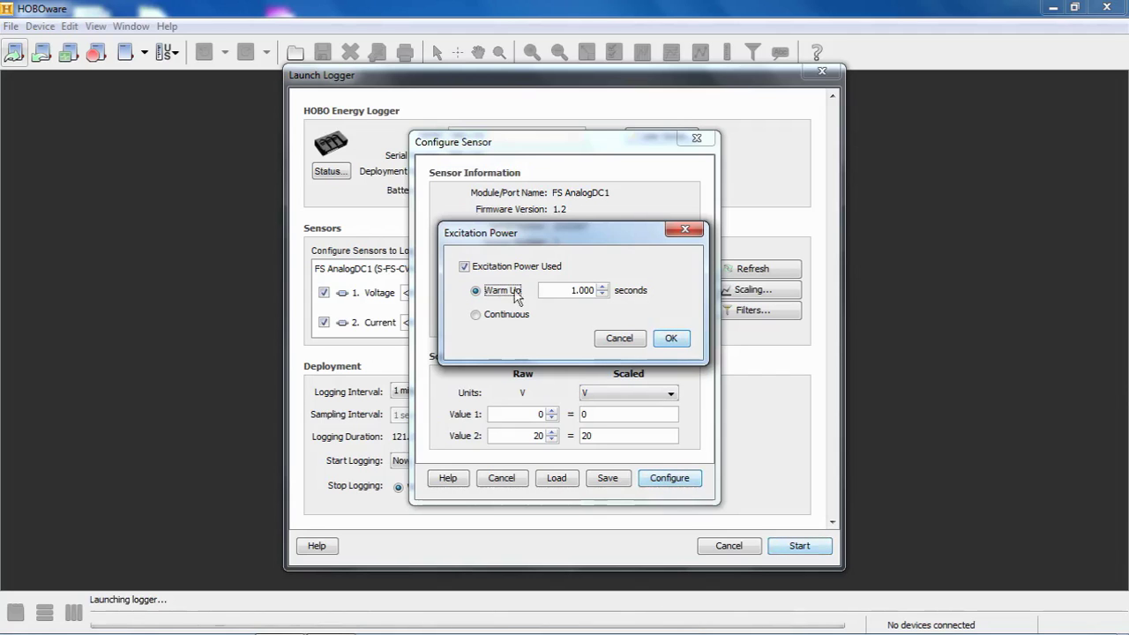
Step: Confirm the 1-second warm-up and change the measurement type to Current
click(671, 339)
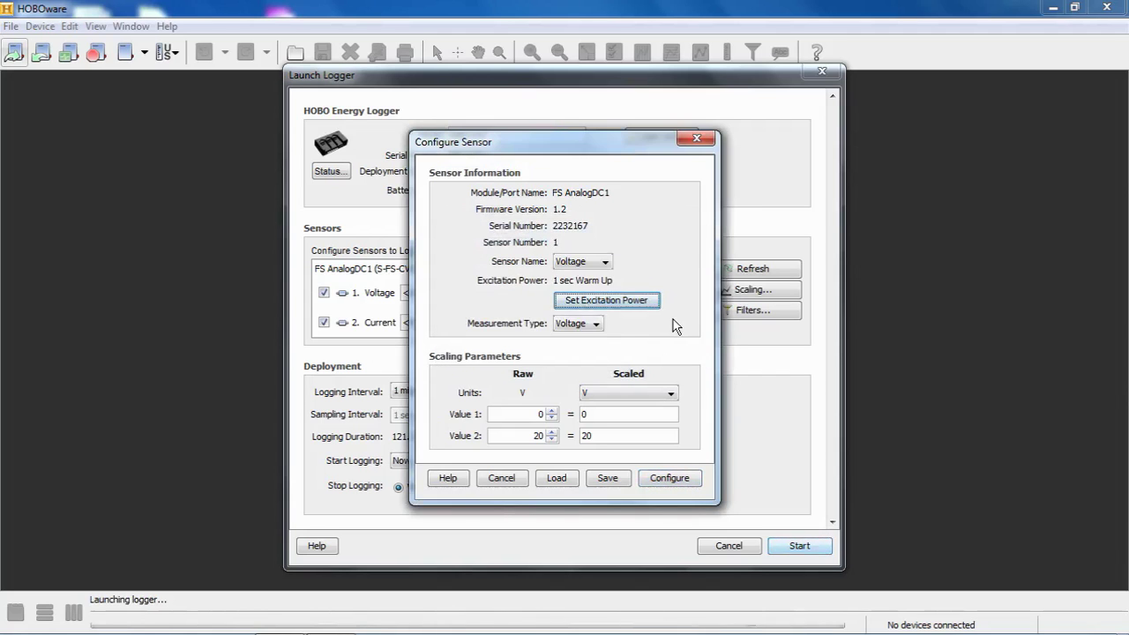
click(595, 324)
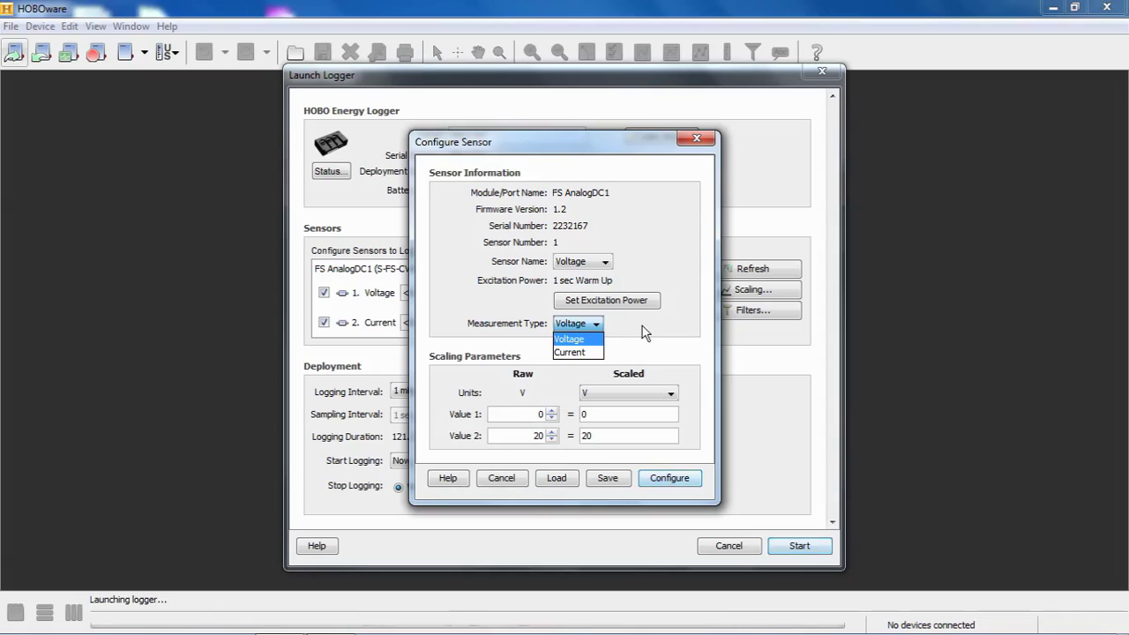
click(584, 339)
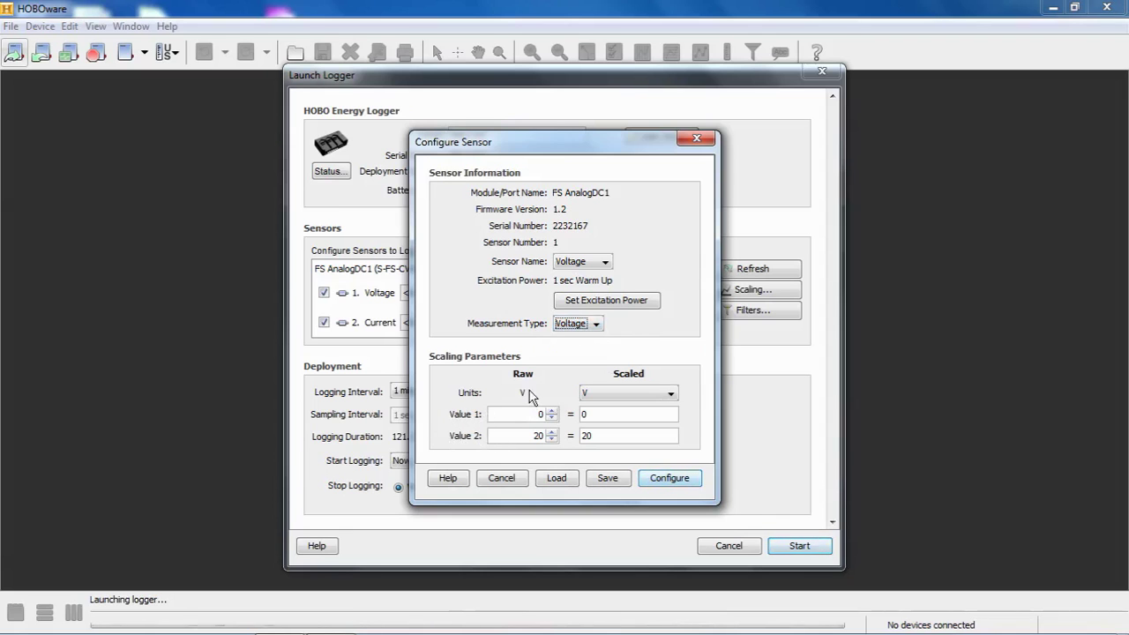
click(595, 324)
click(573, 350)
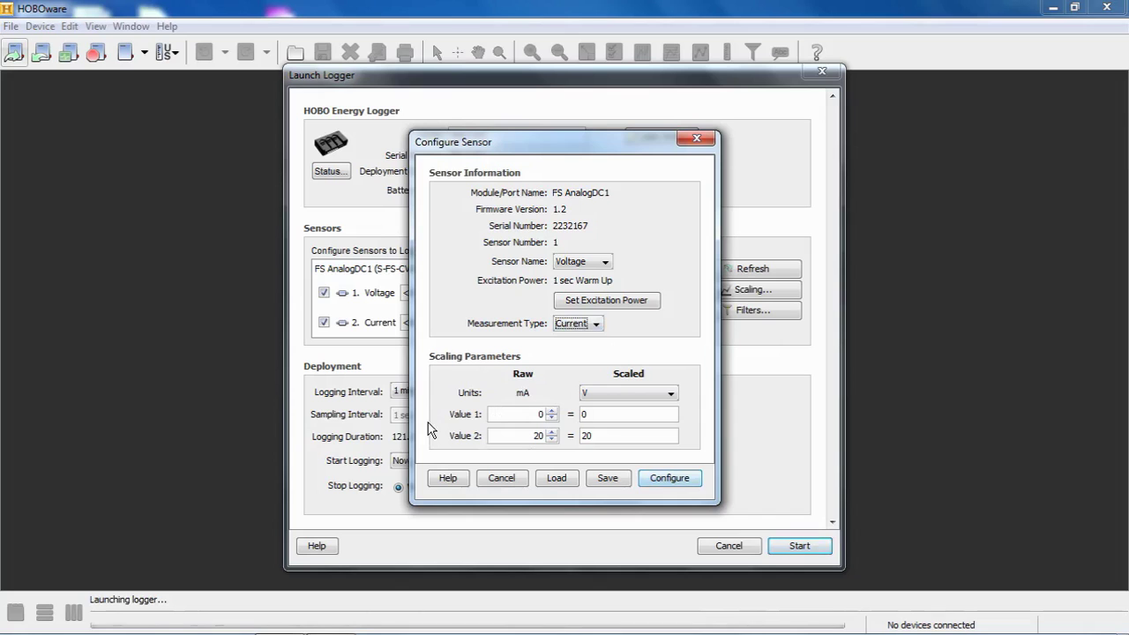
Step: Enter 4 as raw Value 1 and name the sensor Current
double_click(541, 414)
text(4)
click(605, 262)
click(583, 291)
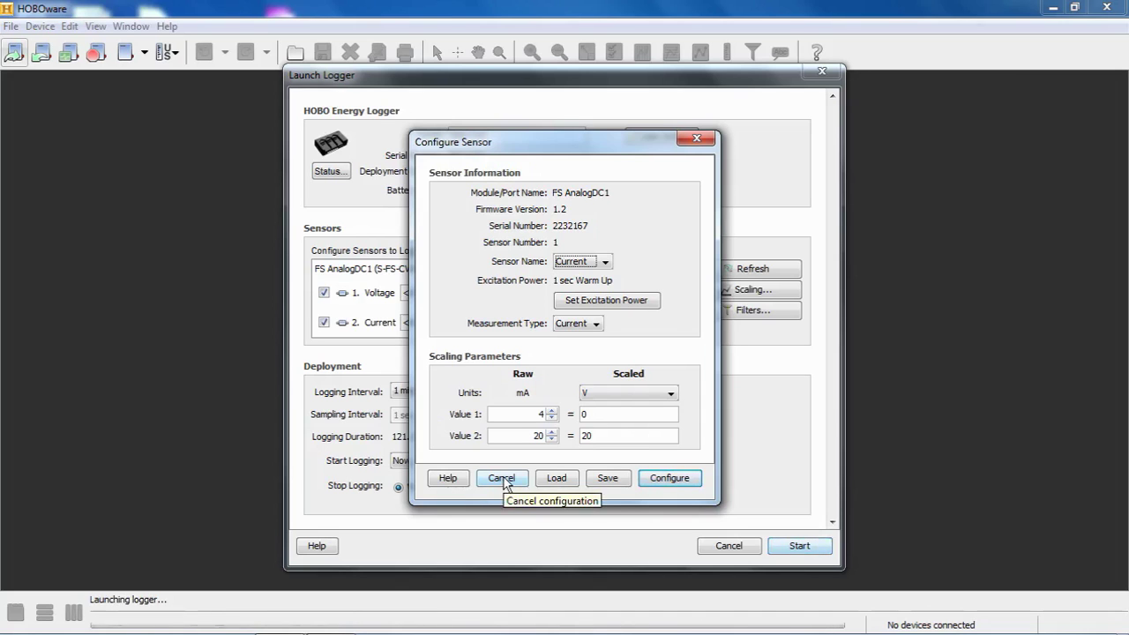
Step: Open Load Configuration and browse the saved sensor configuration files
click(557, 479)
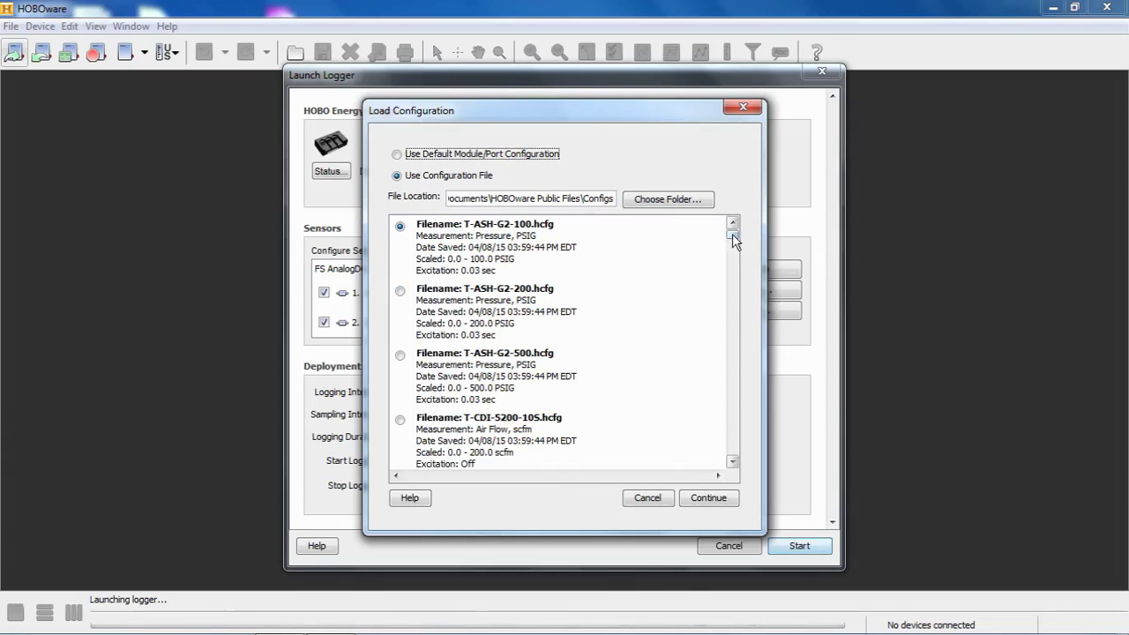
mouse_move(732, 234)
mouse_down()
mouse_move(732, 460)
mouse_move(734, 236)
mouse_up()
Step: Load the T-ASH-G2-100.hcfg configuration for a 0–100 PSIG pressure sensor
click(708, 499)
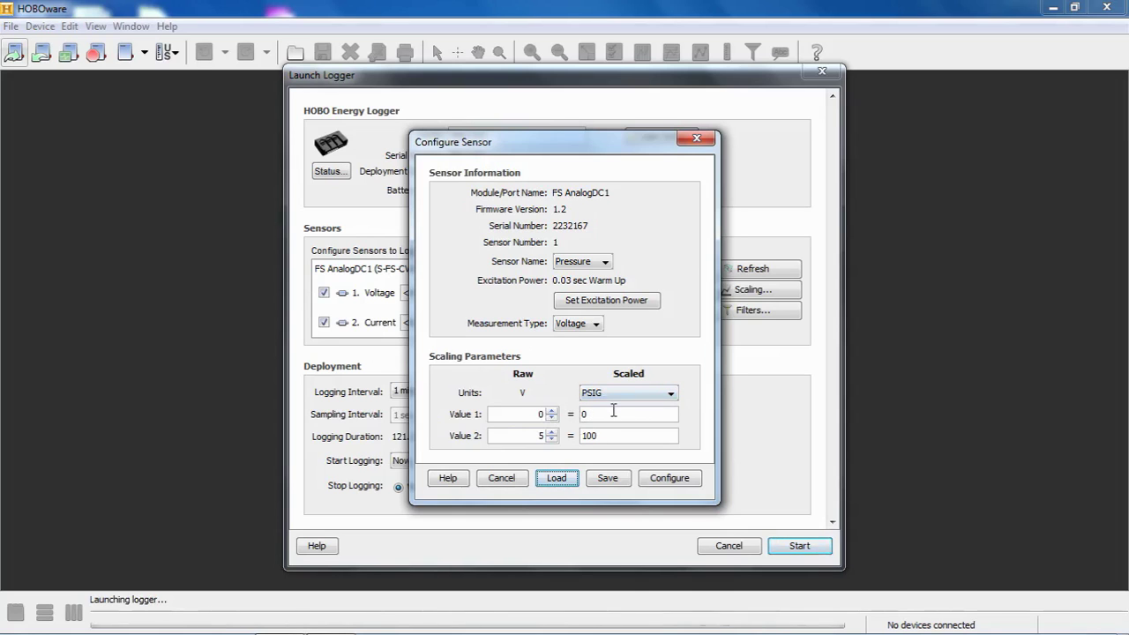
Step: Enter 5 as raw Value 2 so 0–5 V maps to 0–100 PSIG
click(524, 432)
text(5)
Step: Give the sensor the custom name 'water level'
click(122, 493)
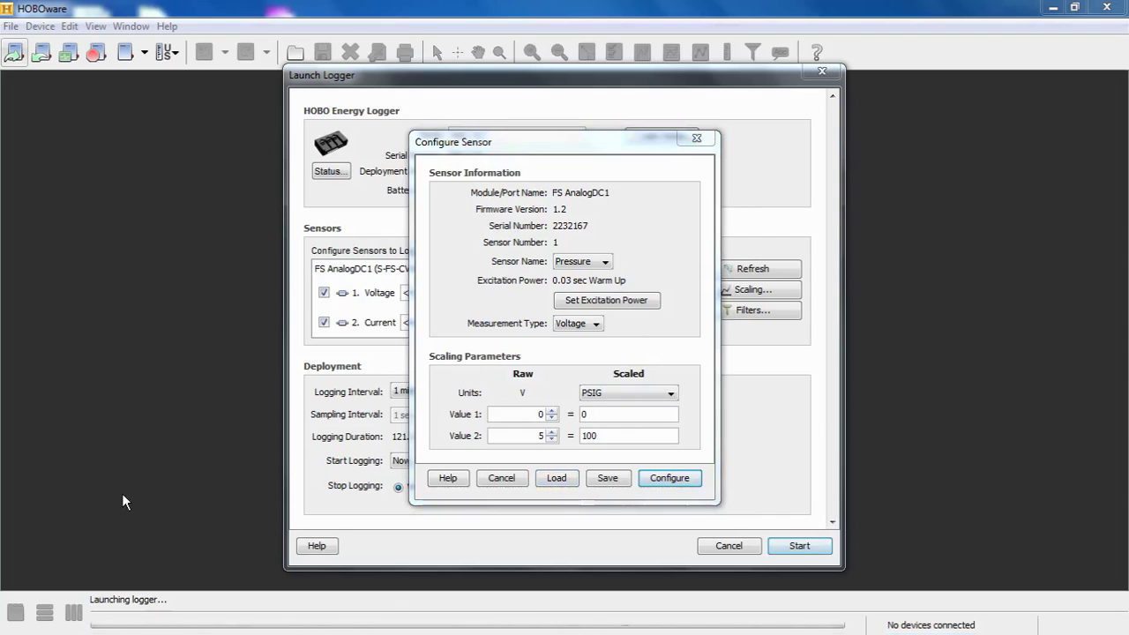
click(607, 263)
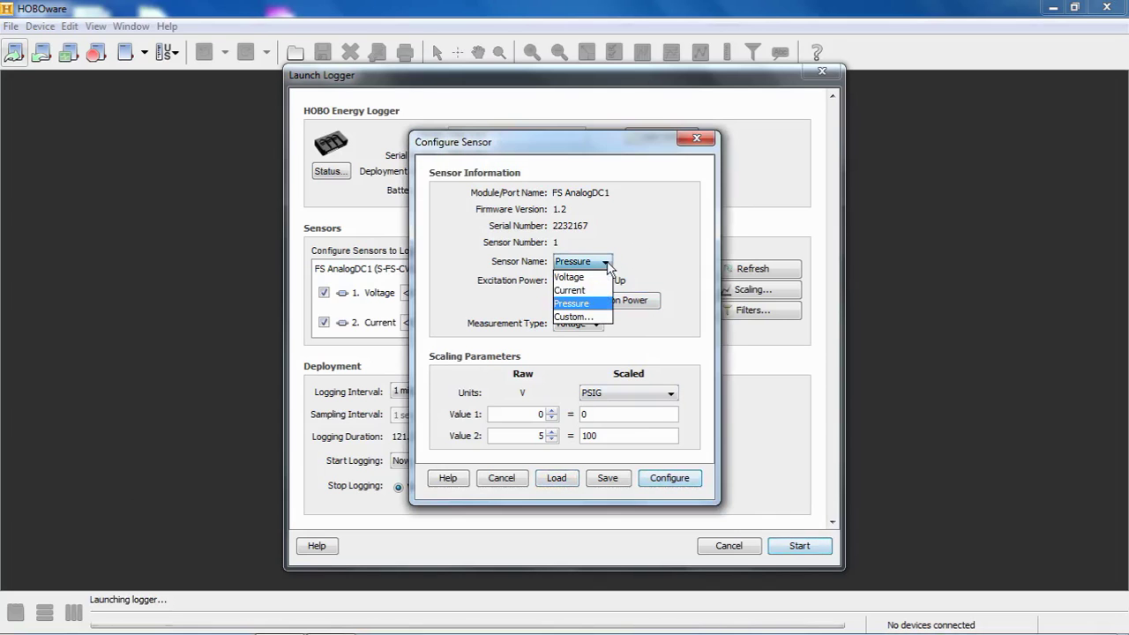
click(575, 317)
text(water level)
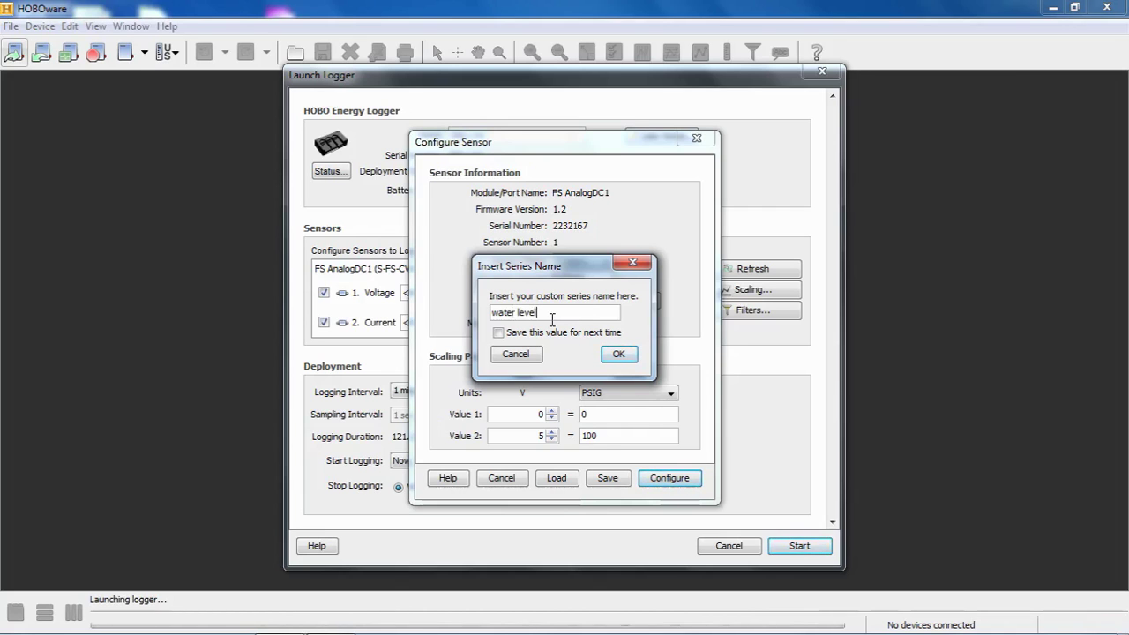
click(619, 355)
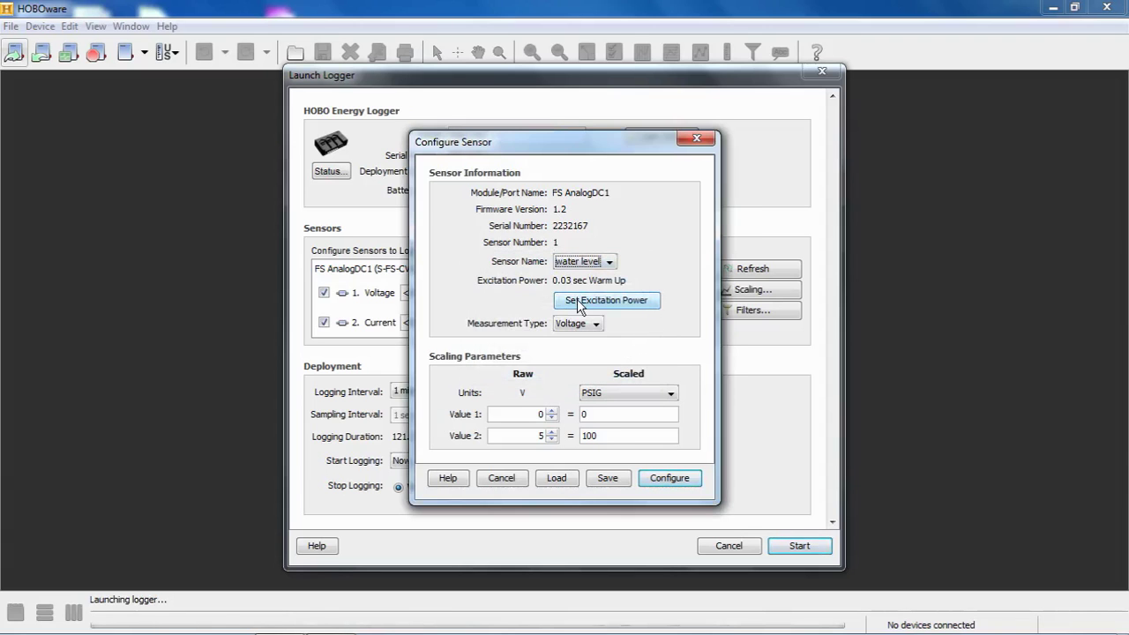
Step: Change the excitation power warm-up time to 0.50 seconds
click(578, 301)
click(565, 314)
drag(566, 314, 589, 315)
text(0.50)
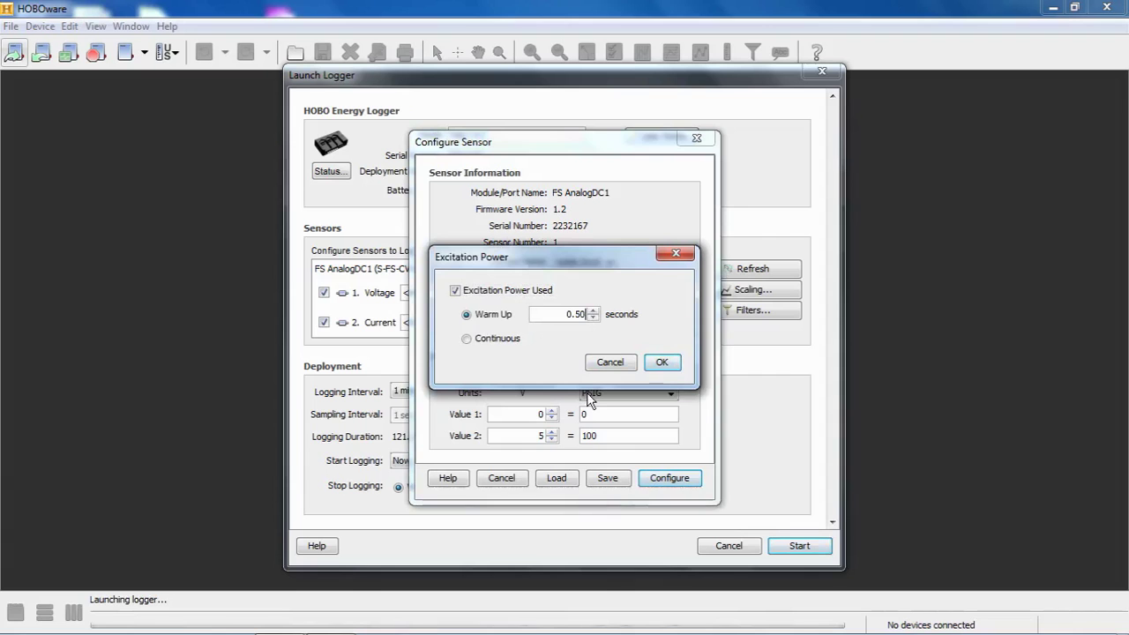
click(662, 363)
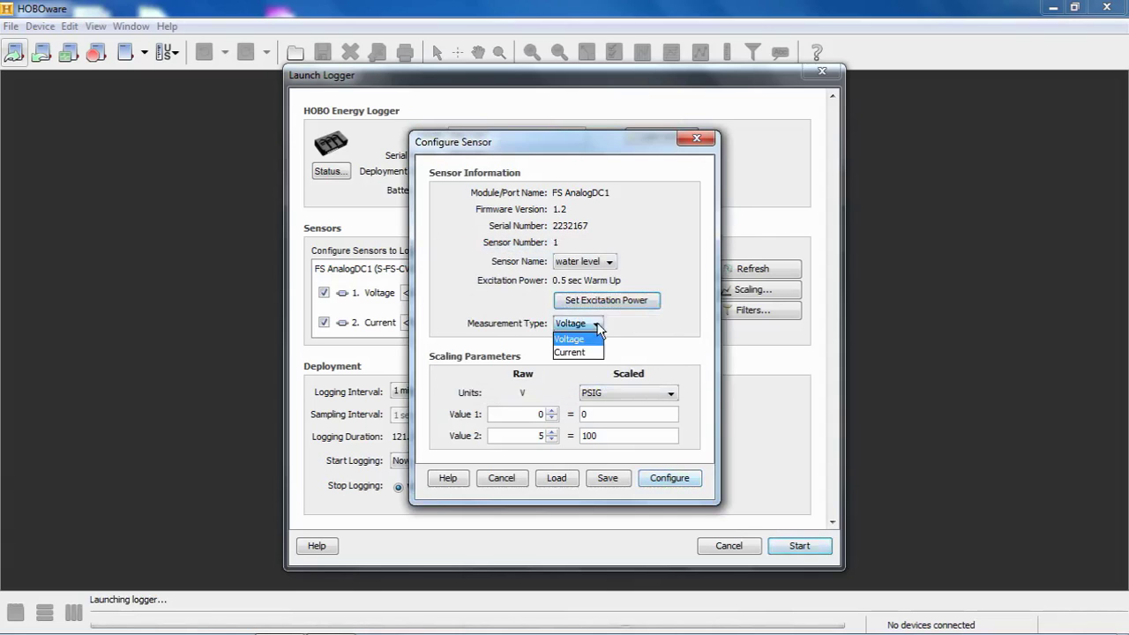
Step: Switch measurement type to Current with raw values 4 and 20 mA
click(579, 352)
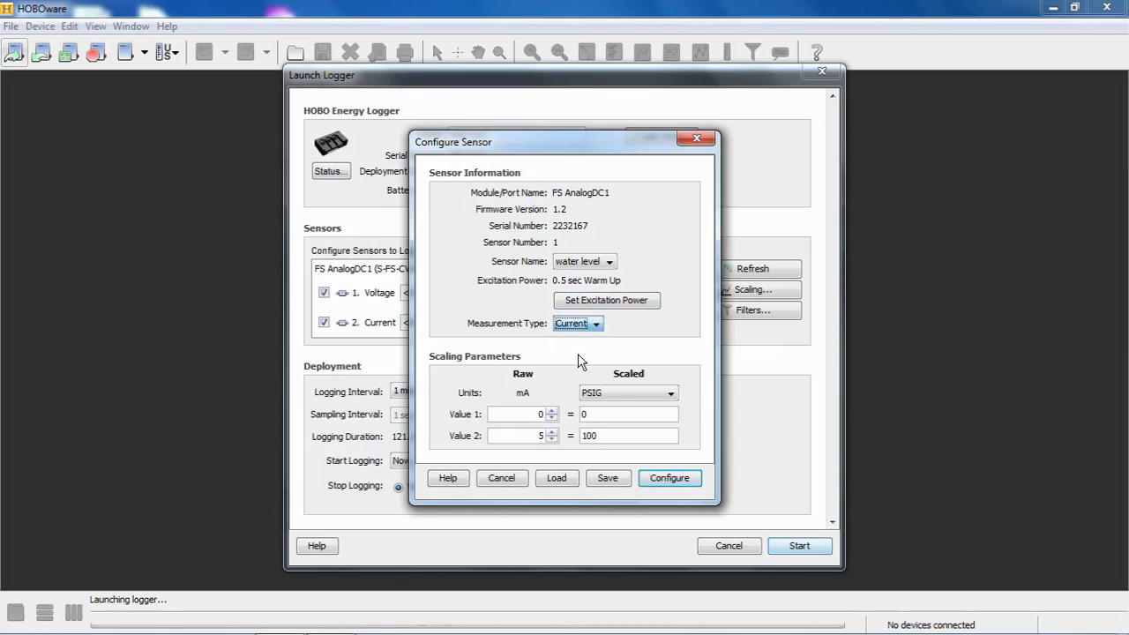
double_click(536, 414)
text(4)
key(Tab)
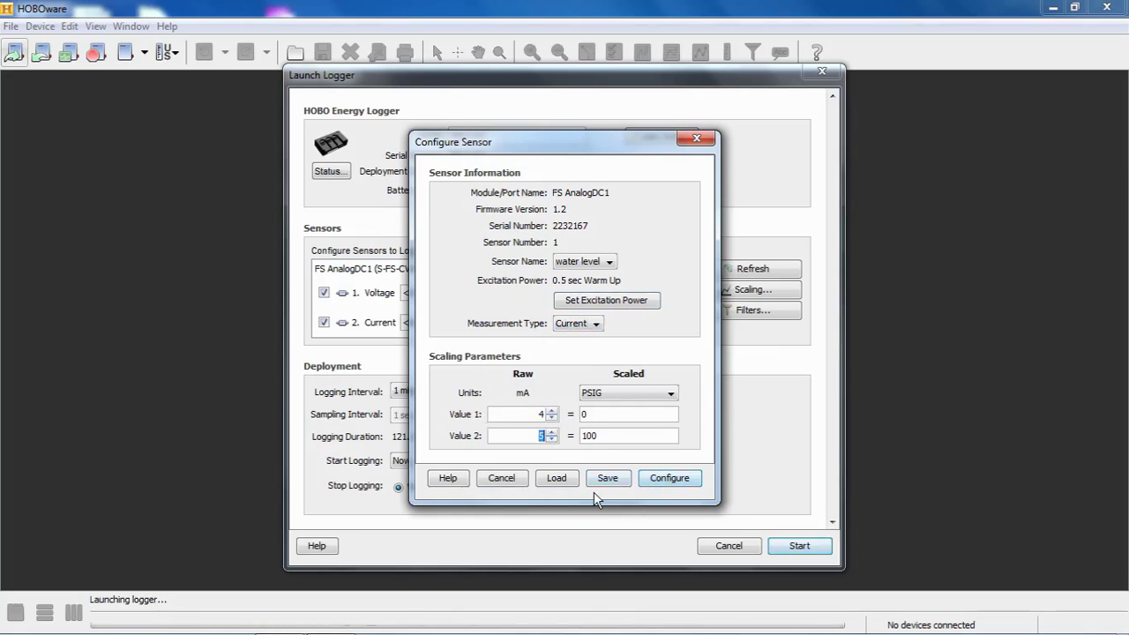
text(20)
Step: Set the scaled units to the custom unit 'feet'
click(670, 396)
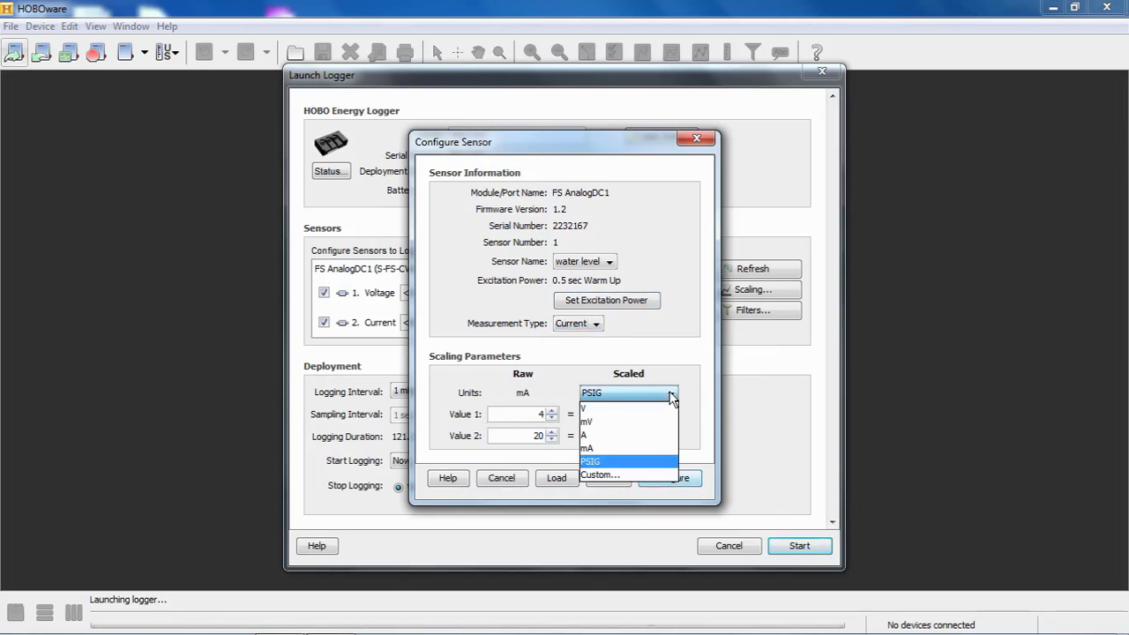
click(588, 472)
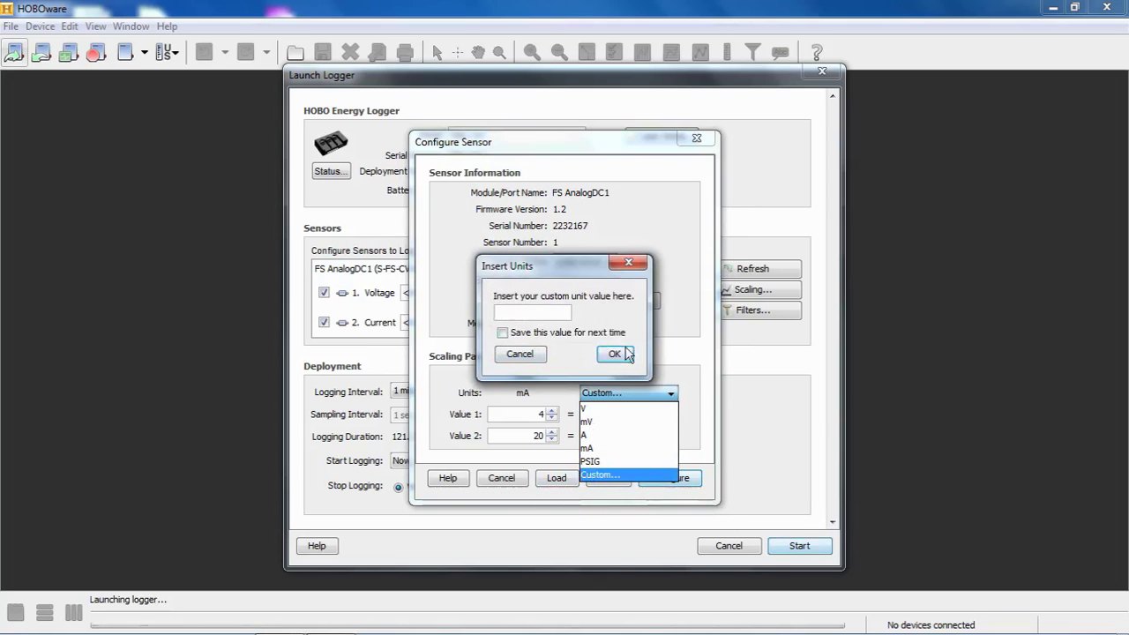
text(feet)
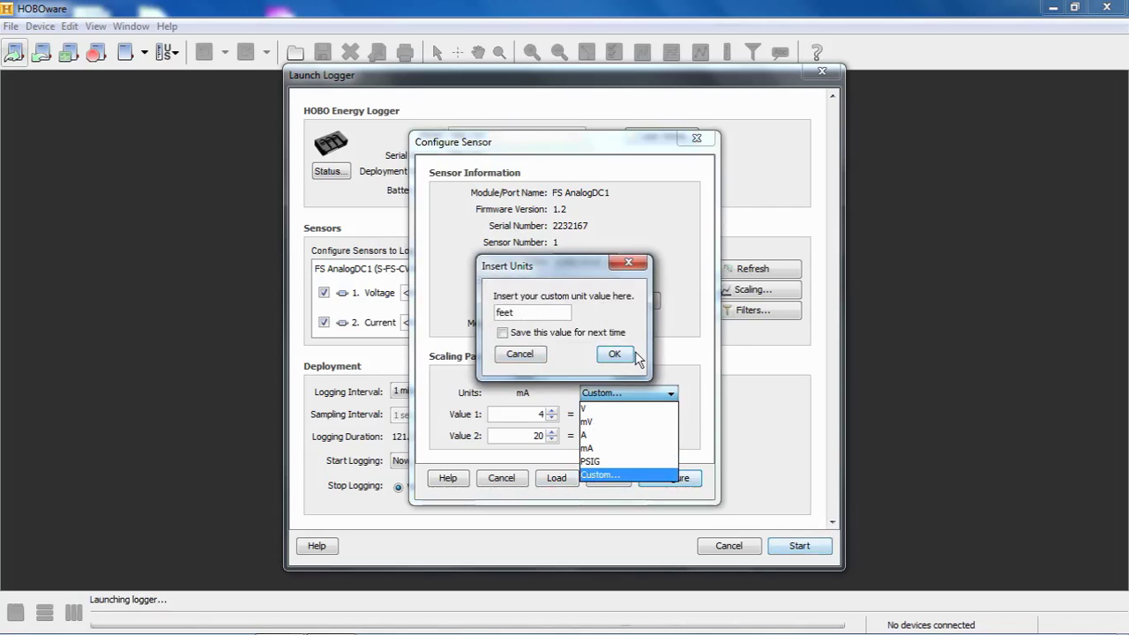
click(616, 356)
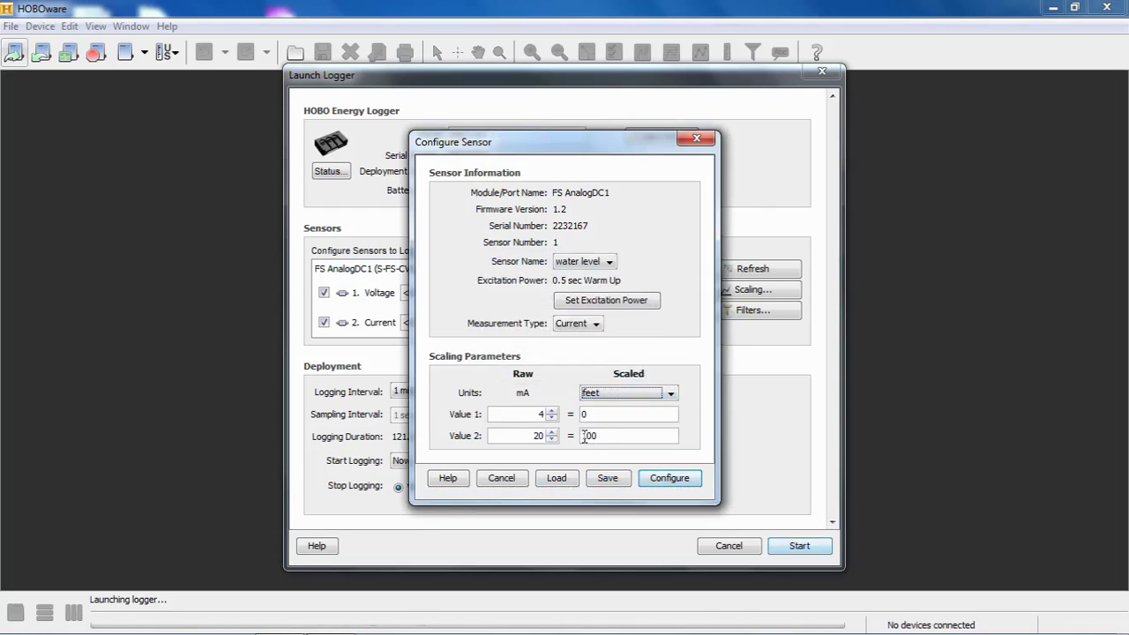
Step: Change the scaled Value 2 from 100 to 5, keeping Value 1 at 0
drag(583, 435, 620, 433)
text(5)
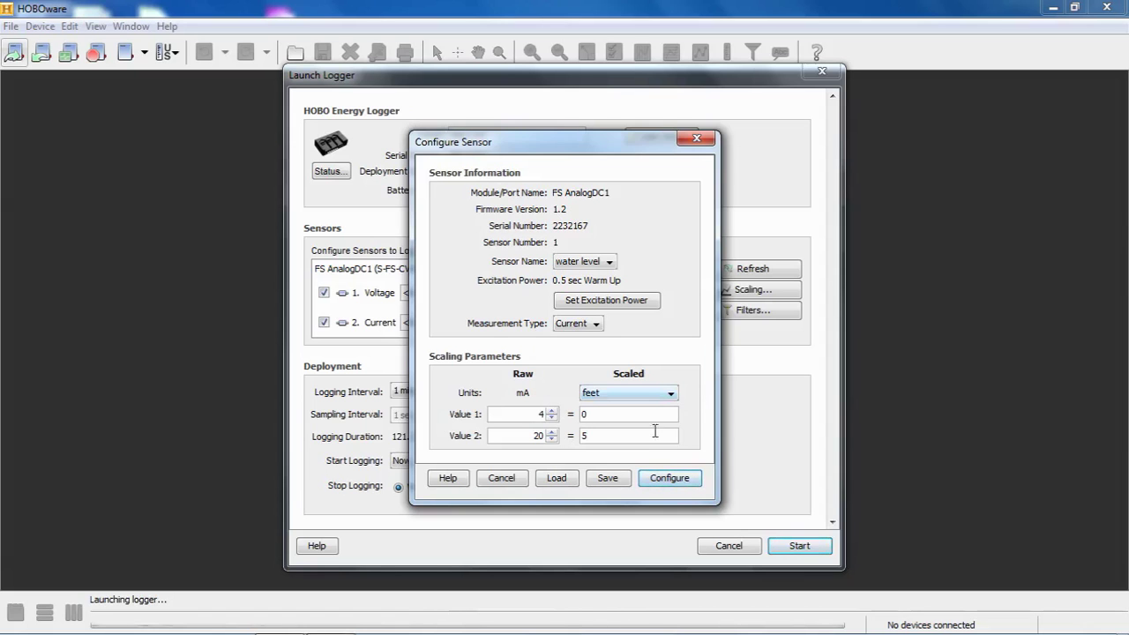
Step: Save the sensor configuration as 'water level Configuration.hcfg' in the Configs folder
click(608, 478)
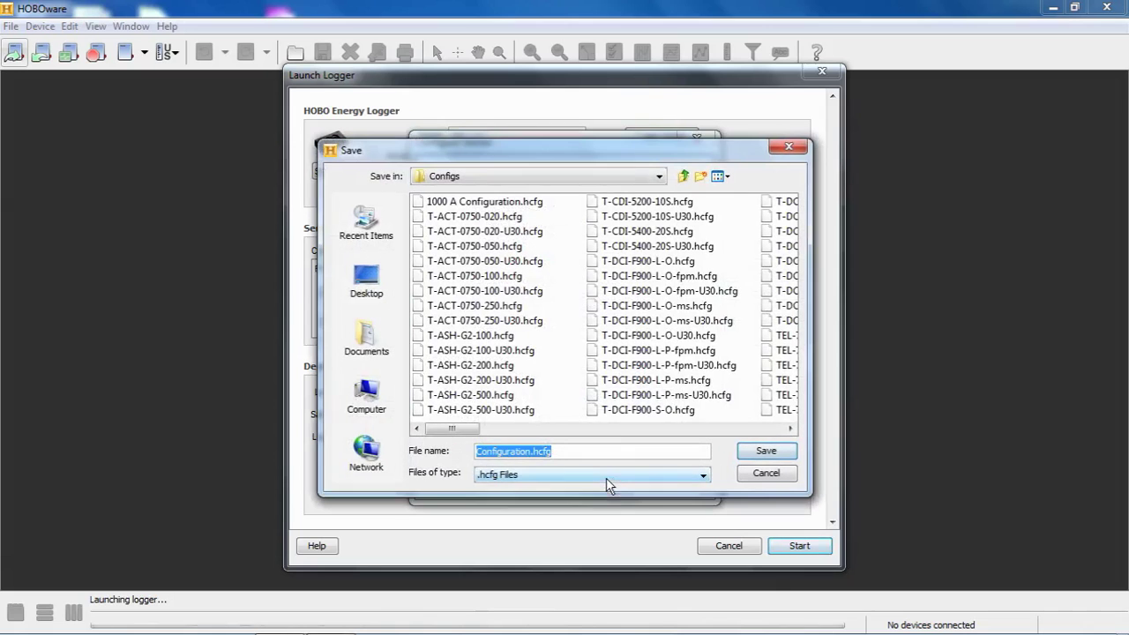
click(476, 451)
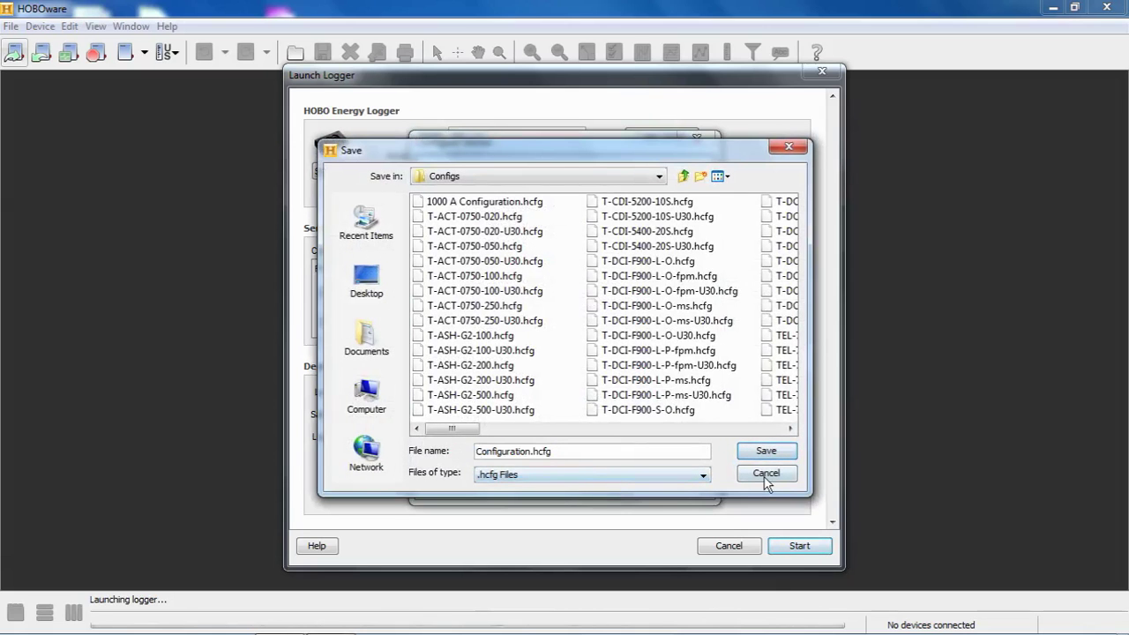
text(water level)
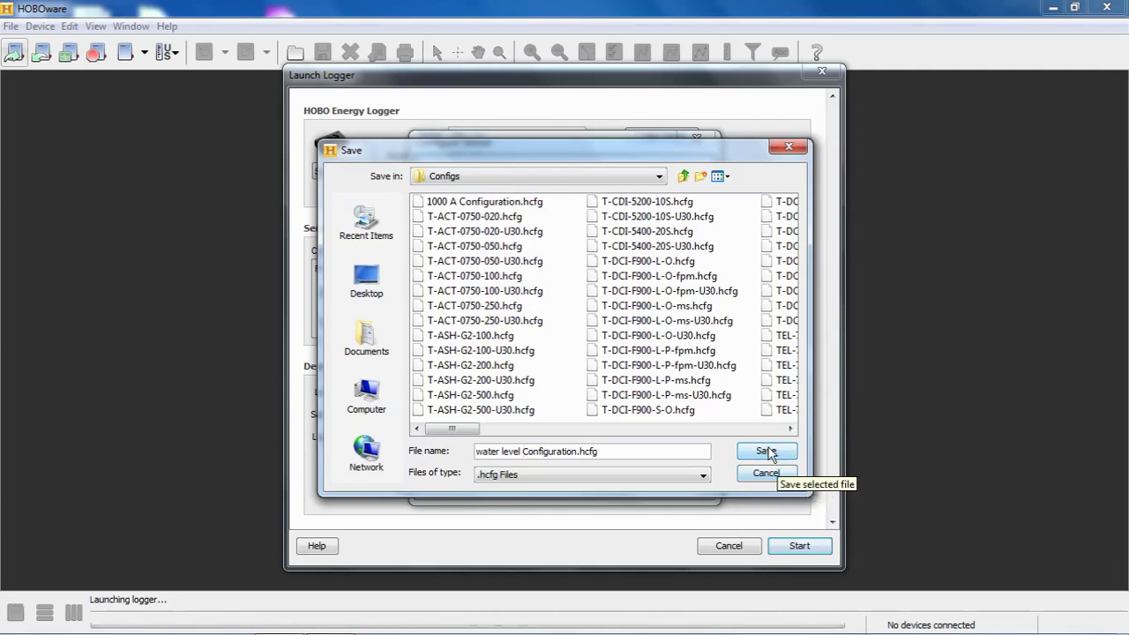
click(767, 451)
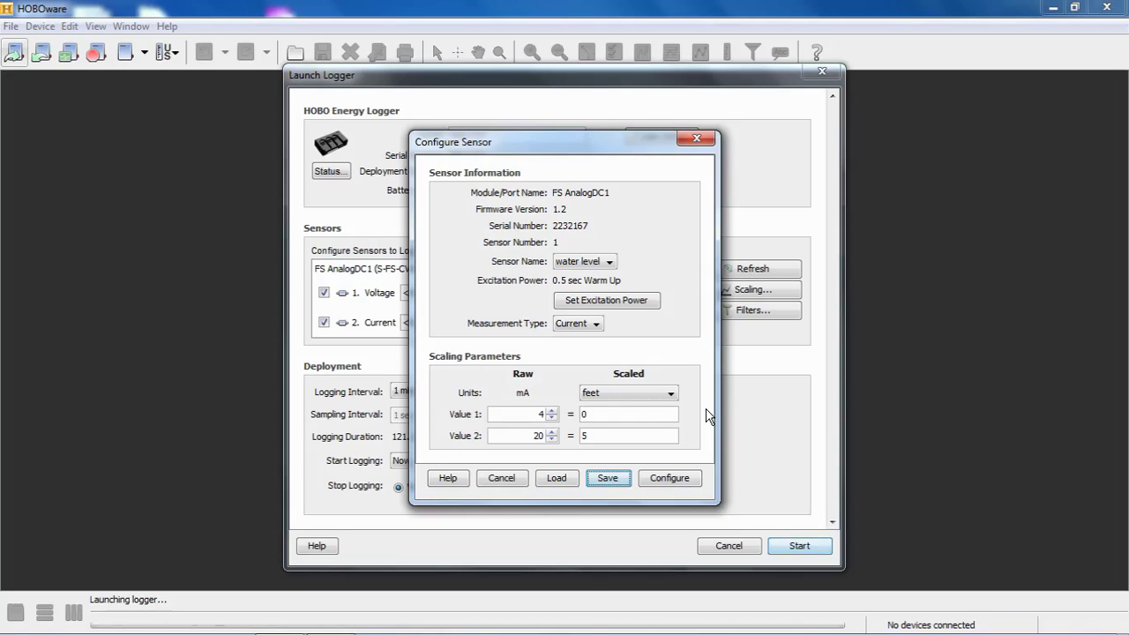
Step: Write the water level configuration to the logger module
click(670, 480)
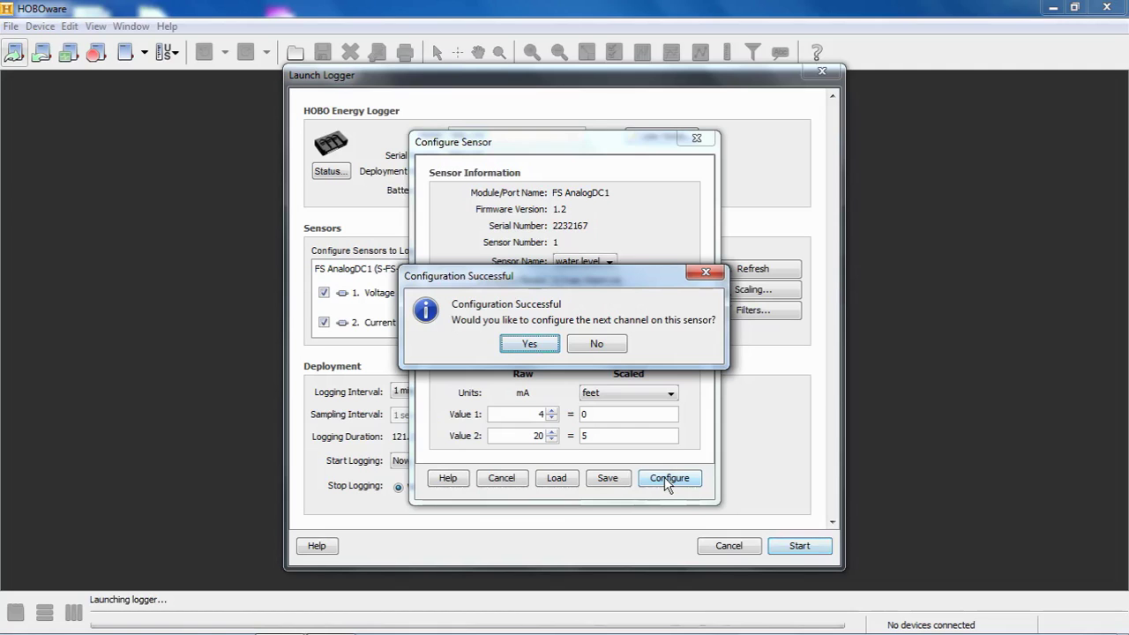
Step: Decline configuring the next channel and uncheck the 2. Current channel in Launch Logger
click(595, 345)
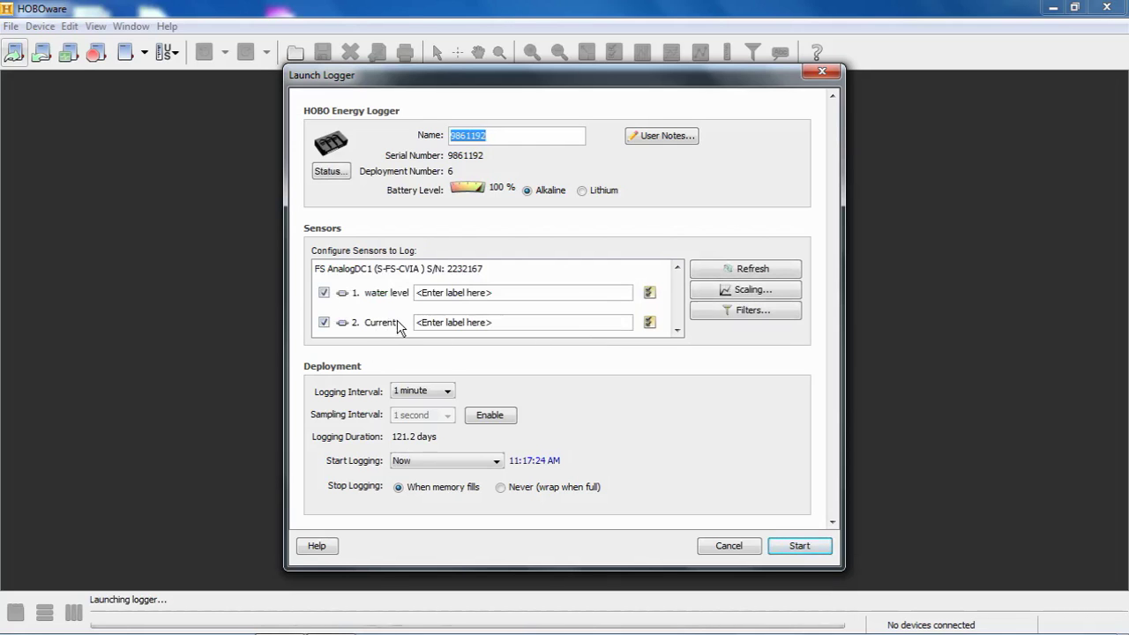
click(325, 323)
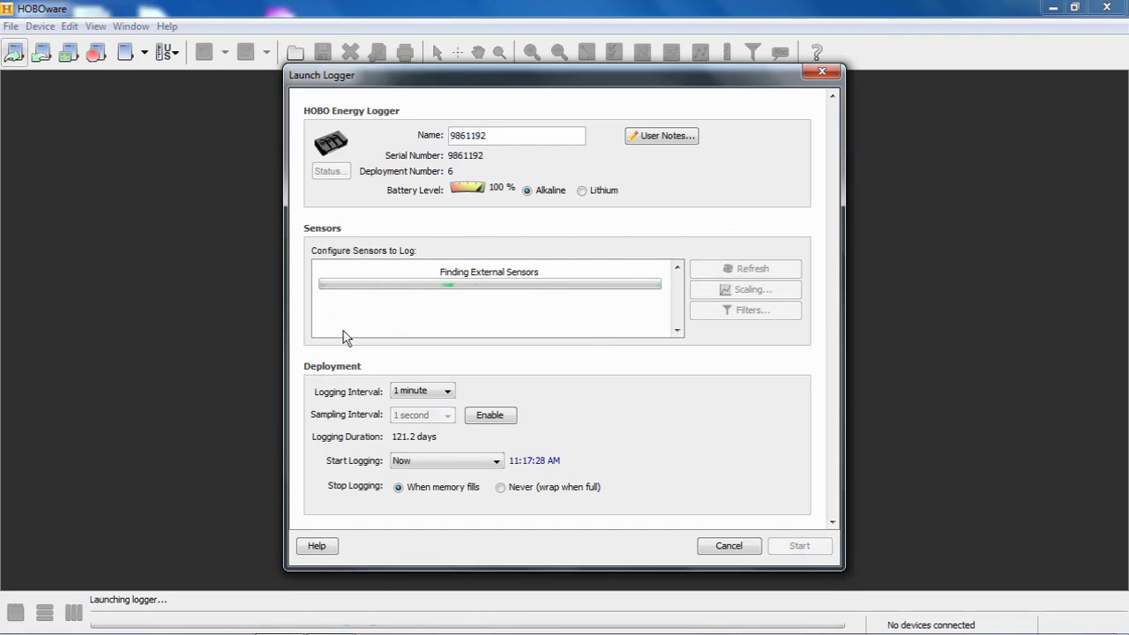